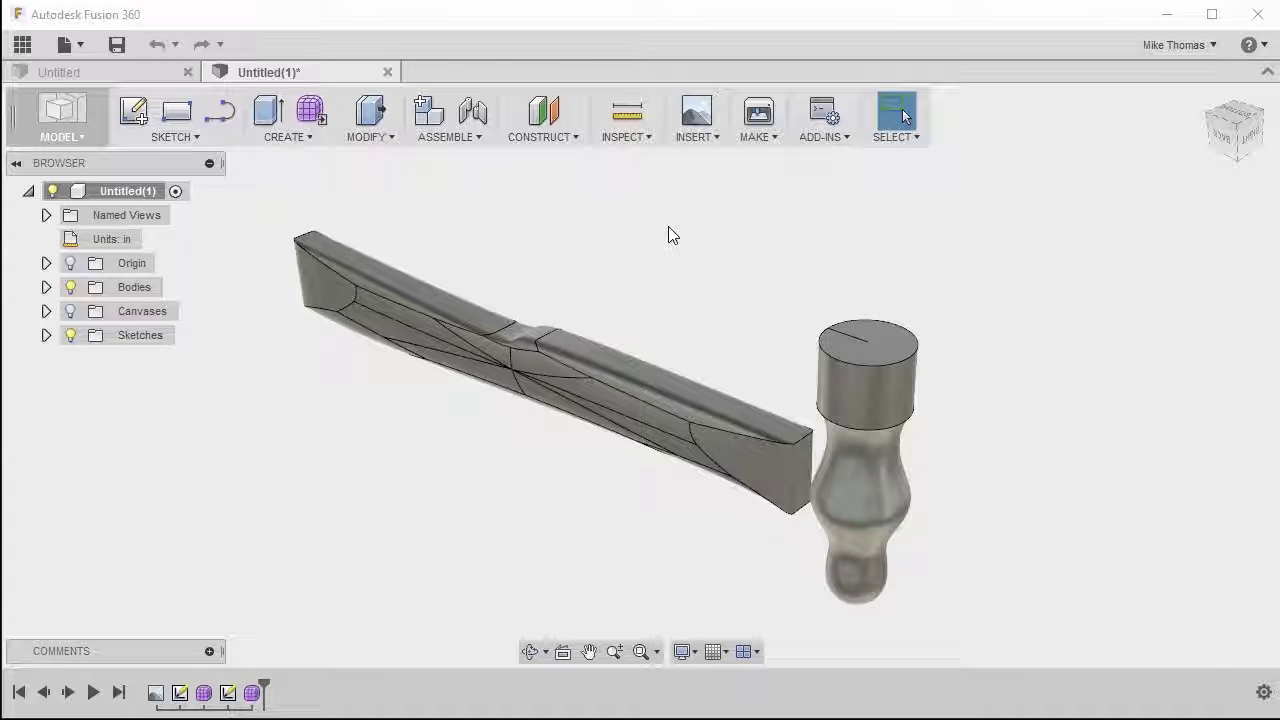
# Step: Suppress the hammer head feature from the timeline
pyautogui.scroll(2, 500, 430)
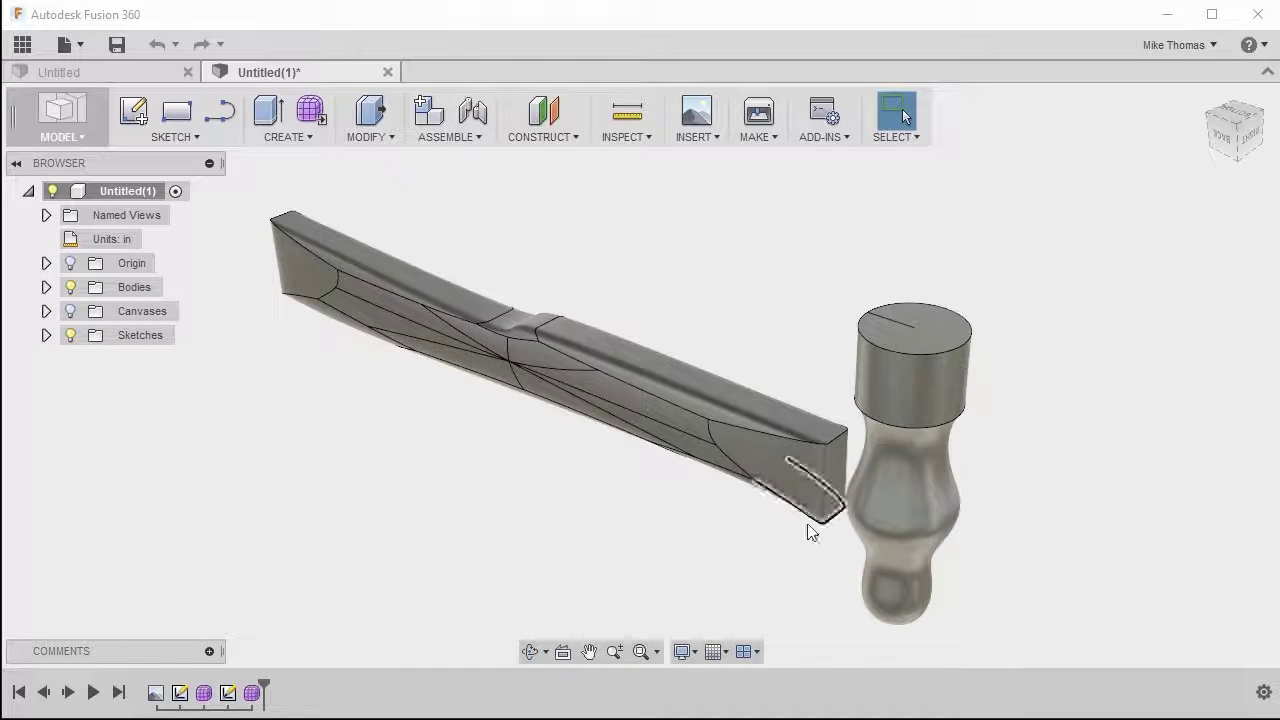
pyautogui.rightClick(252, 693)
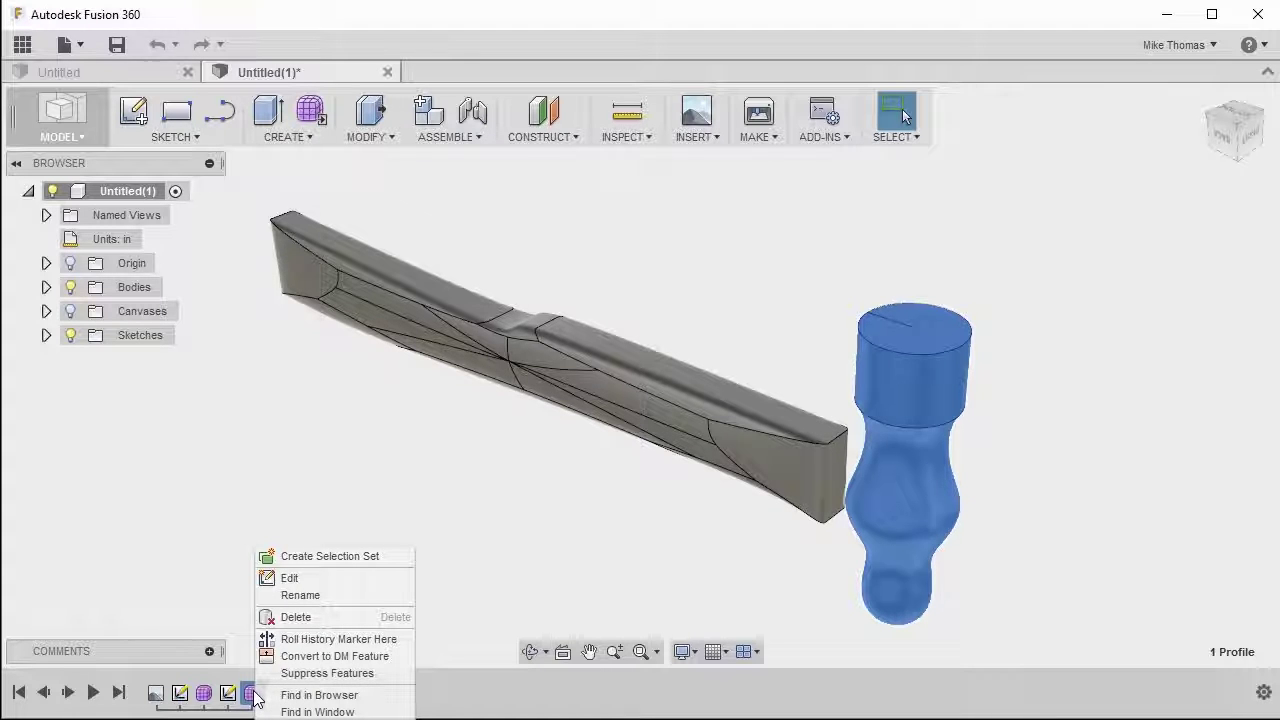
pyautogui.click(309, 672)
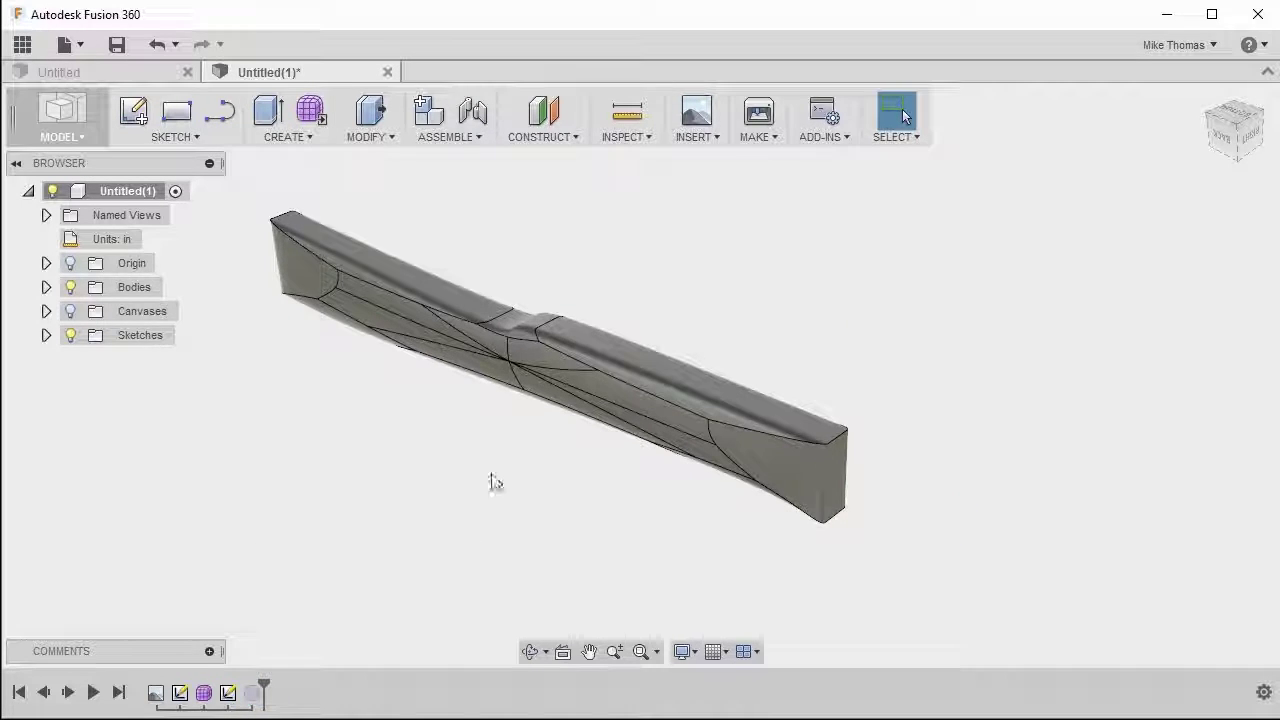
# Step: Frame the handle larger in the view and enter editing of its Form1 body
pyautogui.moveTo(491, 480); pyautogui.dragTo(638, 472, button='middle')
pyautogui.scroll(3, 766, 480)
pyautogui.moveTo(766, 480); pyautogui.dragTo(723, 523, button='middle')
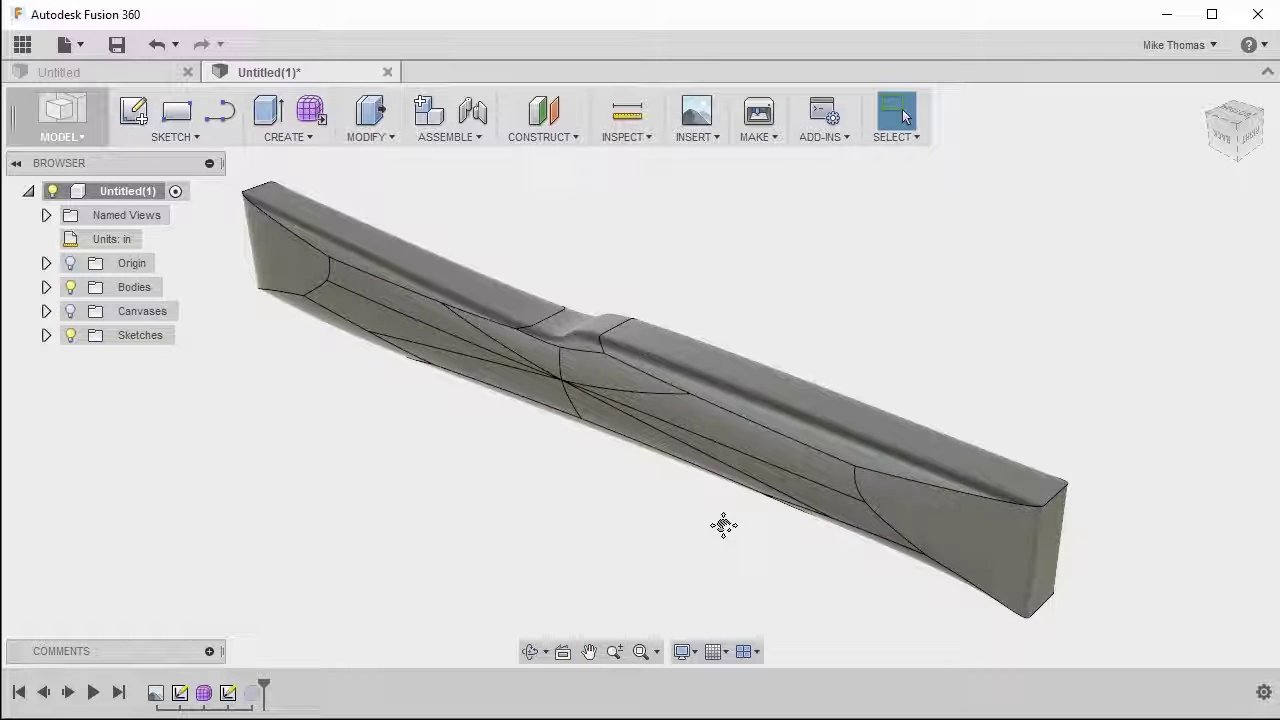
pyautogui.doubleClick(208, 700)
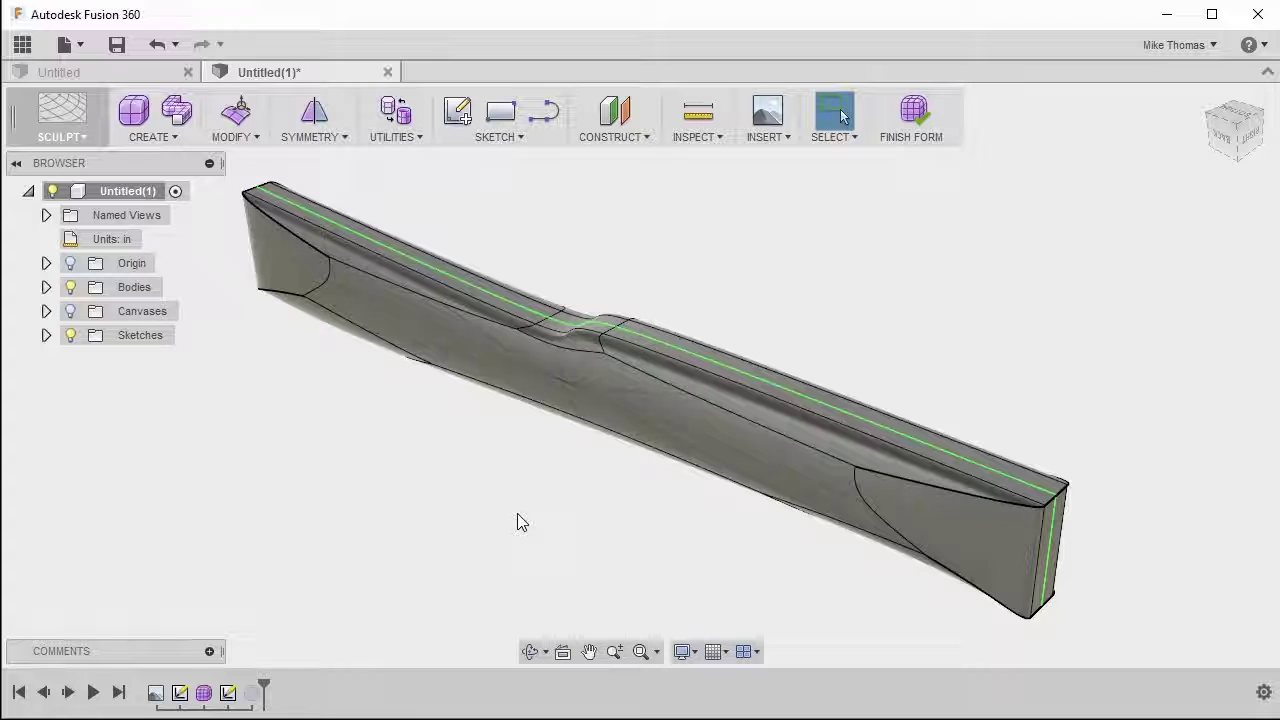
# Step: From the Sculpt right-click Modify menu, start Weld Vertices on the handle's T-spline
pyautogui.scroll(2, 434, 266)
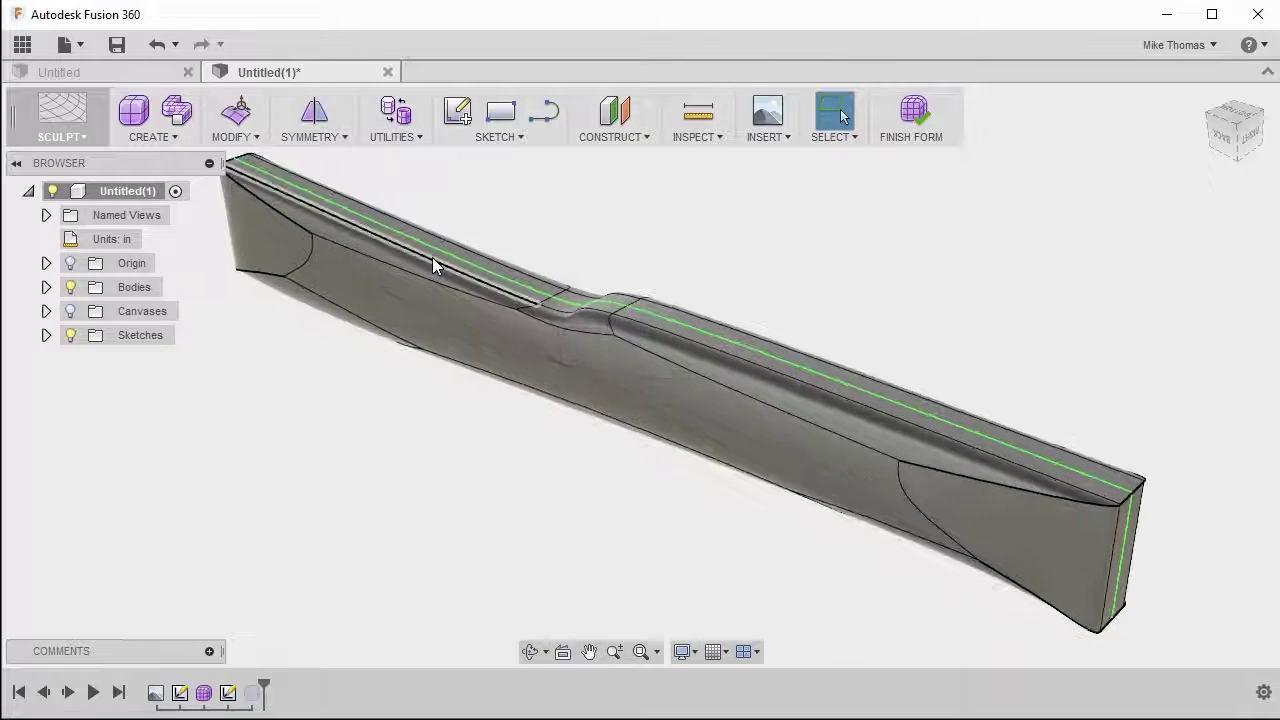
pyautogui.rightClick(500, 228)
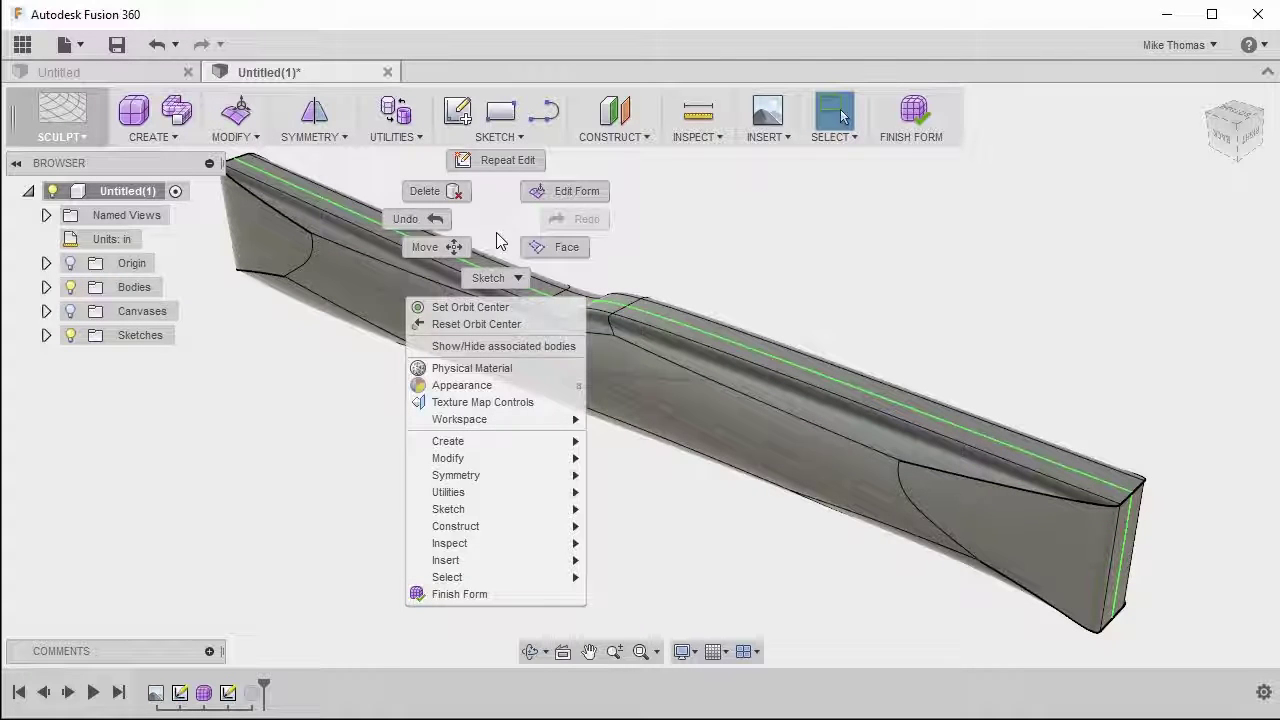
pyautogui.moveTo(512, 462)
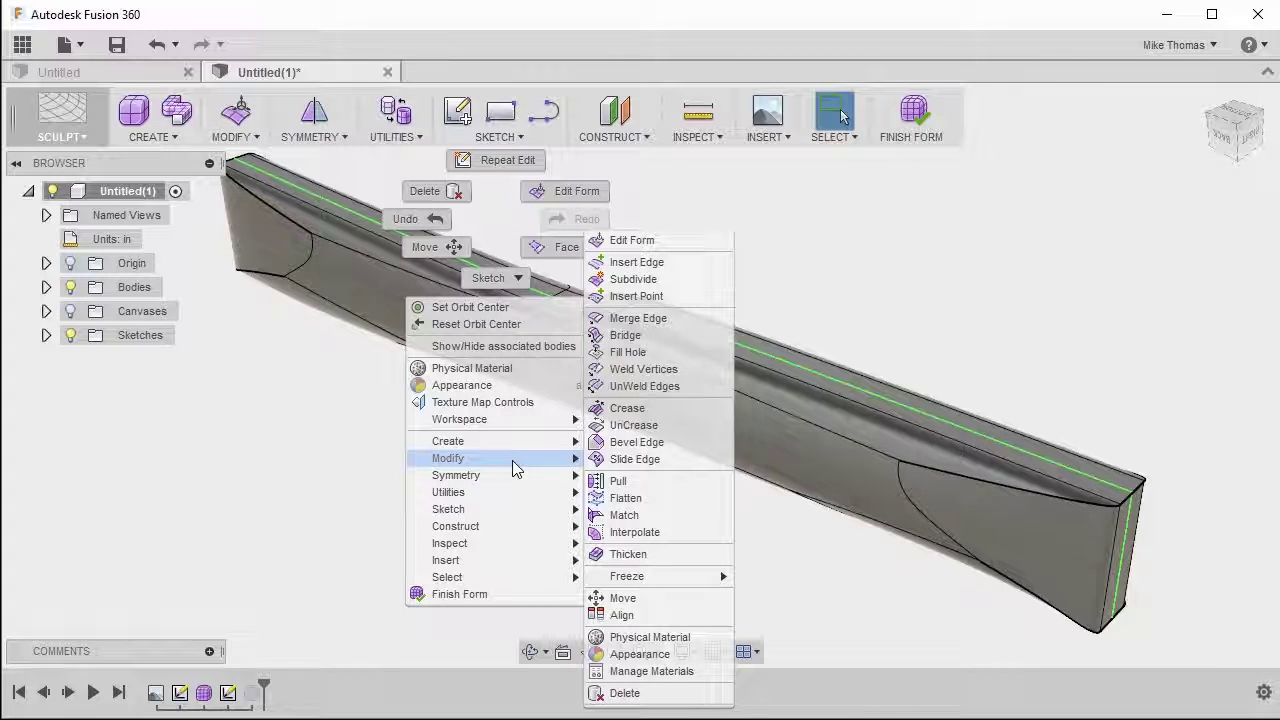
pyautogui.click(641, 369)
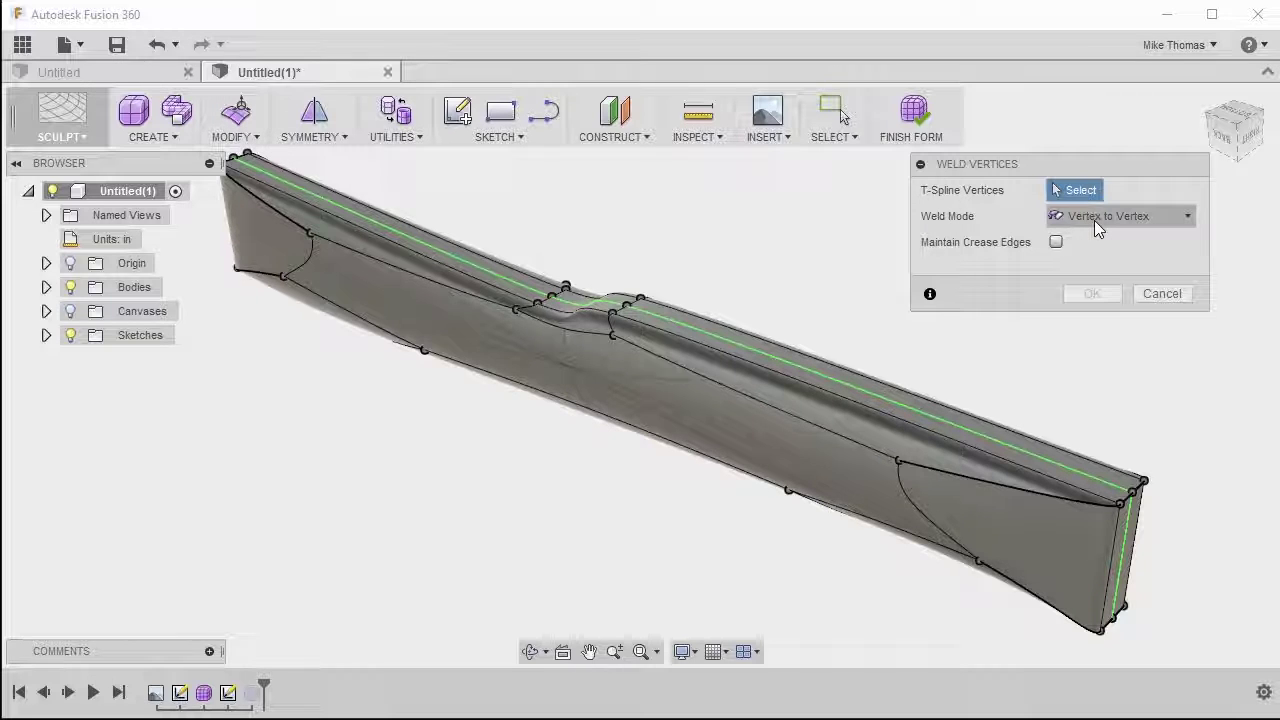
# Step: Test-weld two vertices at the handle's dip in Vertex to Vertex mode, then undo it
pyautogui.scroll(4, 516, 393)
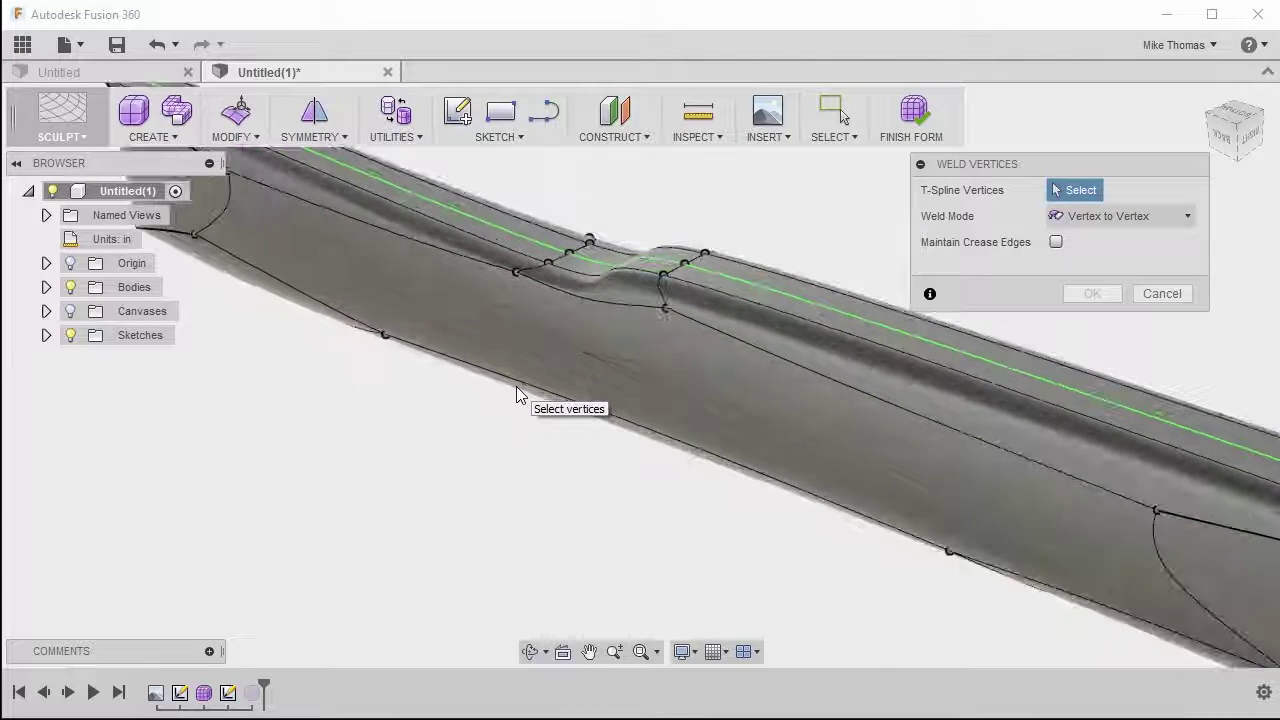
pyautogui.moveTo(471, 345); pyautogui.dragTo(650, 465, button='middle')
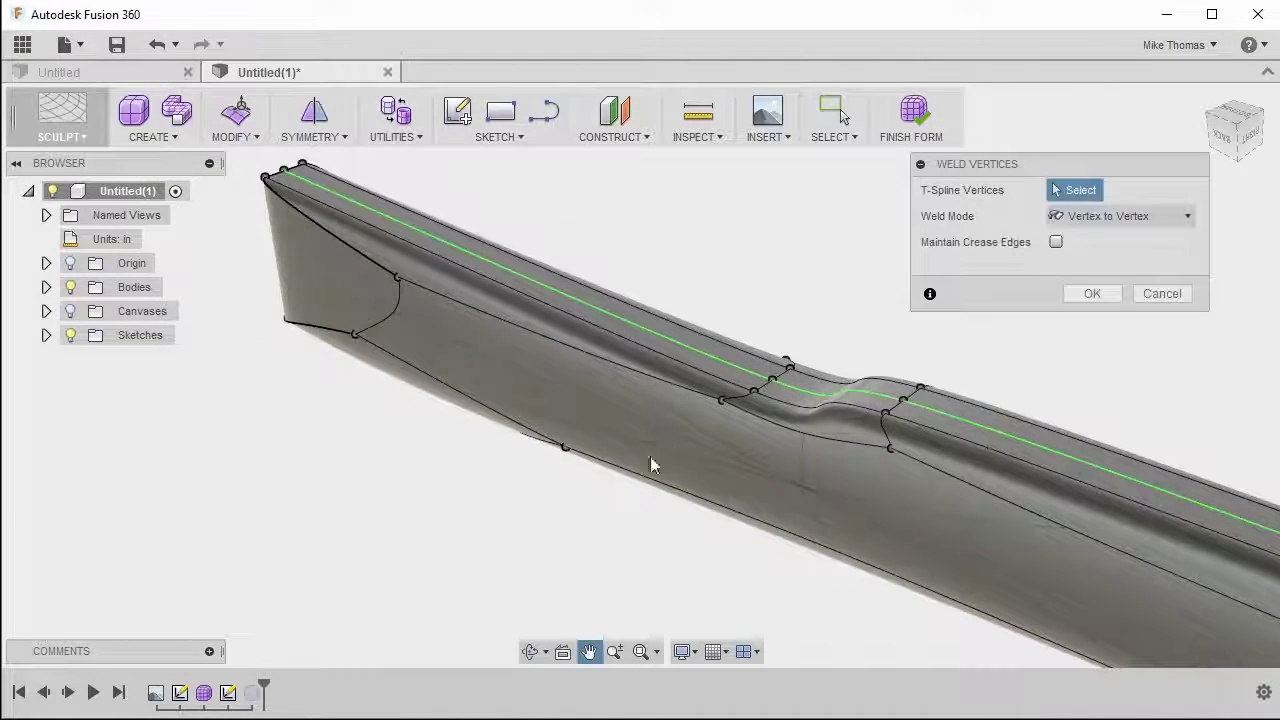
pyautogui.moveTo(451, 520); pyautogui.dragTo(277, 506, button='middle')
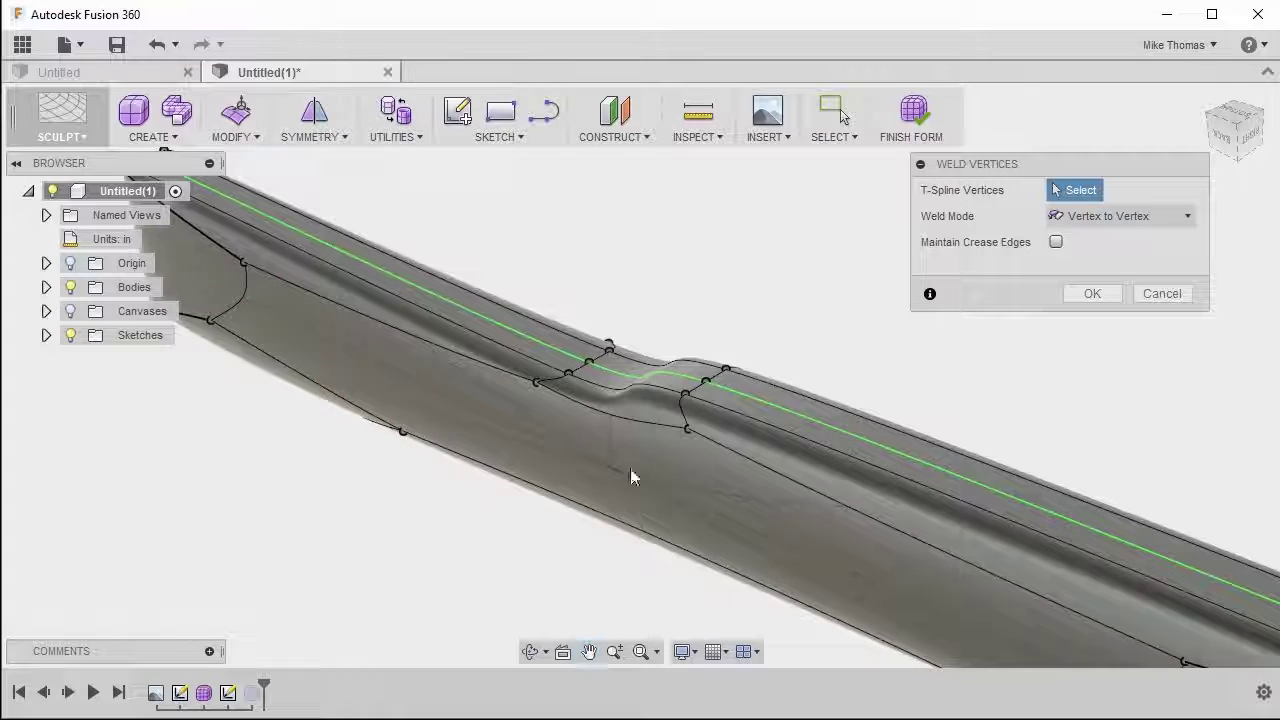
pyautogui.click(536, 382)
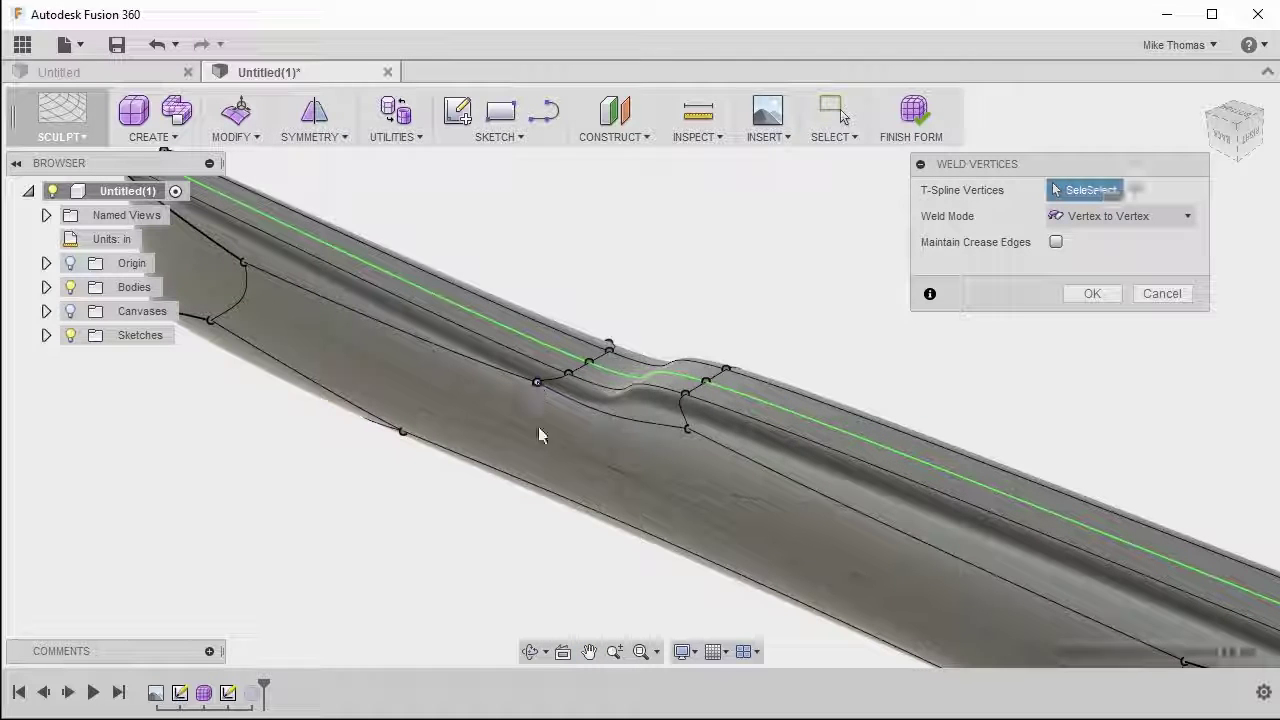
pyautogui.click(686, 431)
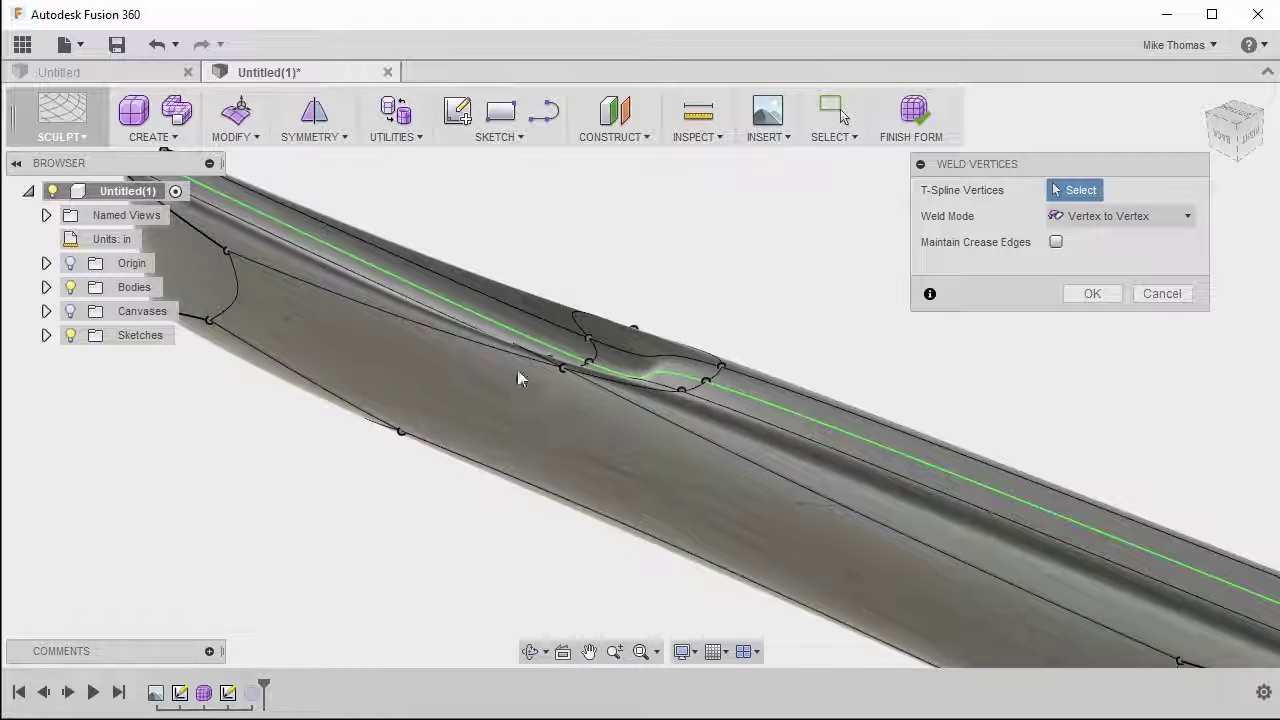
pyautogui.click(157, 44)
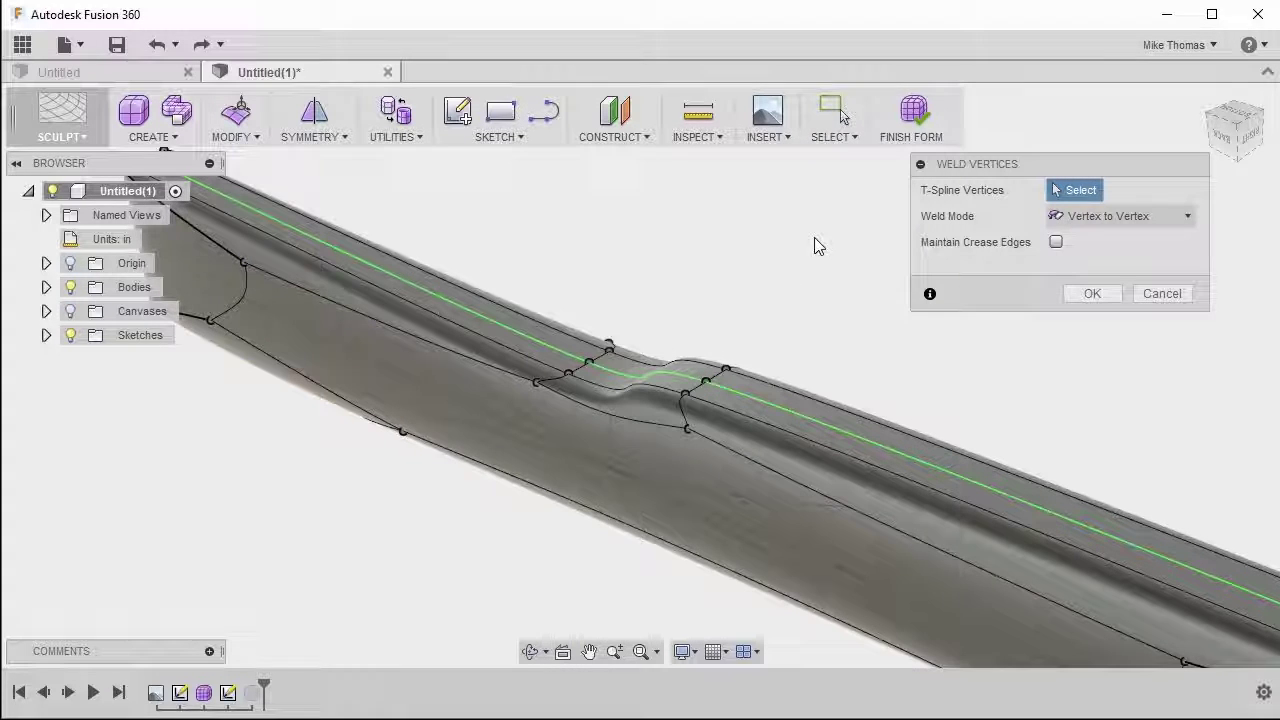
# Step: Switch Weld Mode to Vertex to Midpoint and weld a vertex pair at the dip
pyautogui.click(1108, 216)
pyautogui.click(1105, 263)
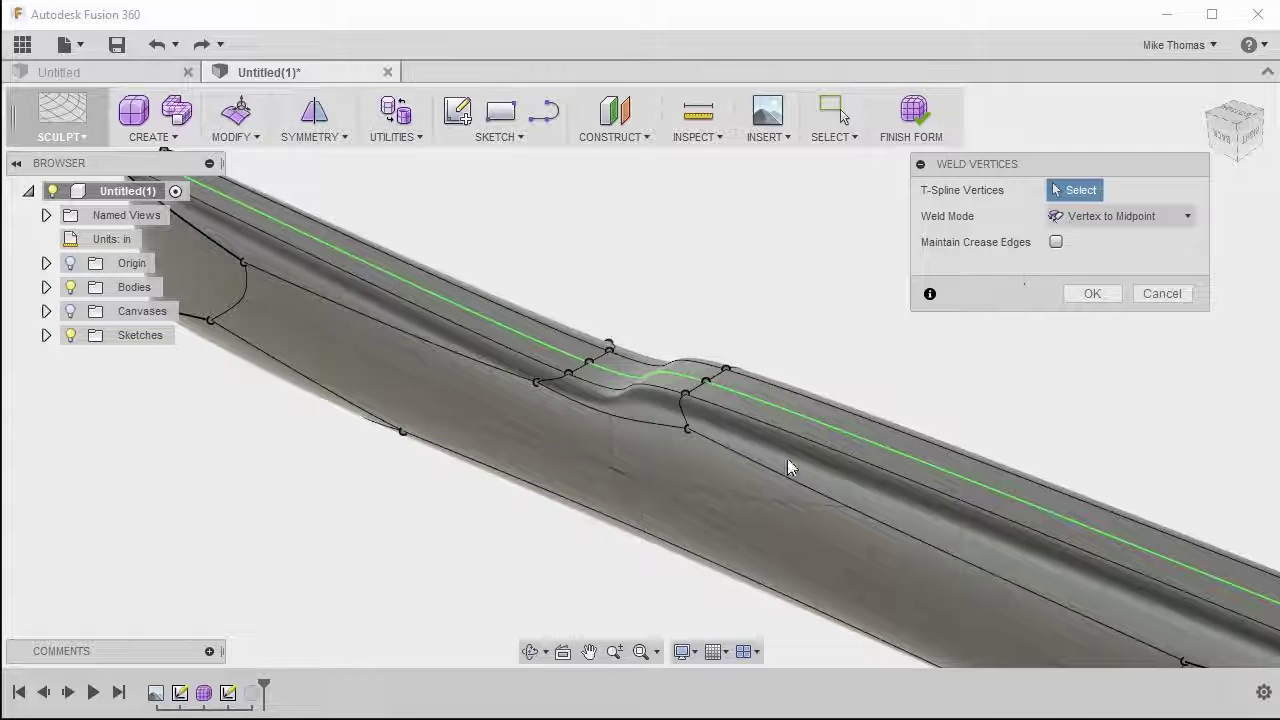
pyautogui.scroll(1, 748, 482)
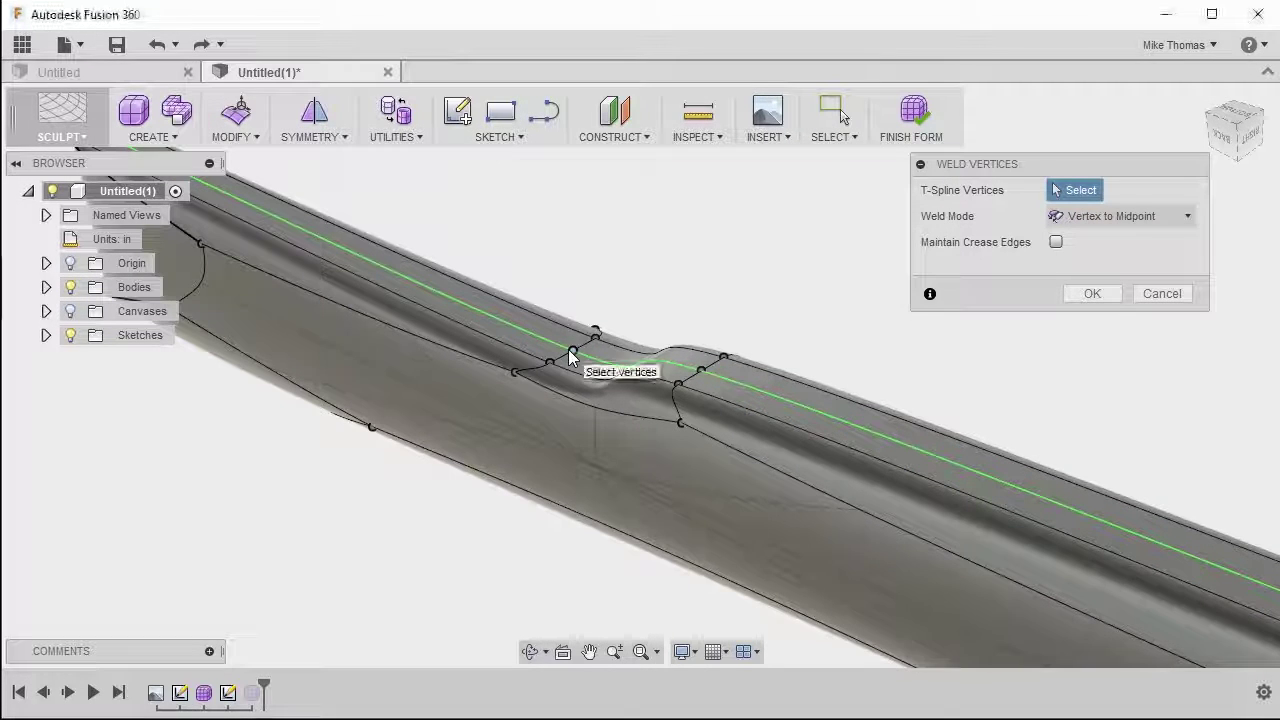
pyautogui.click(572, 350)
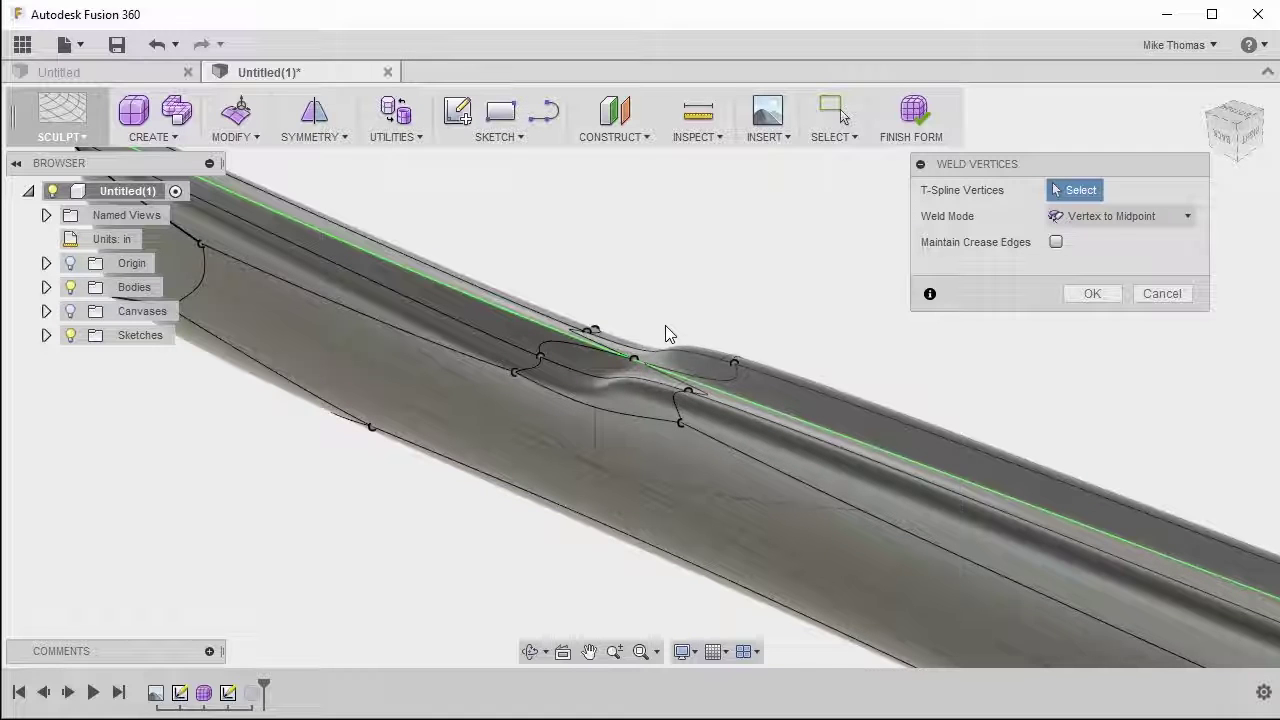
pyautogui.click(540, 357)
pyautogui.click(688, 391)
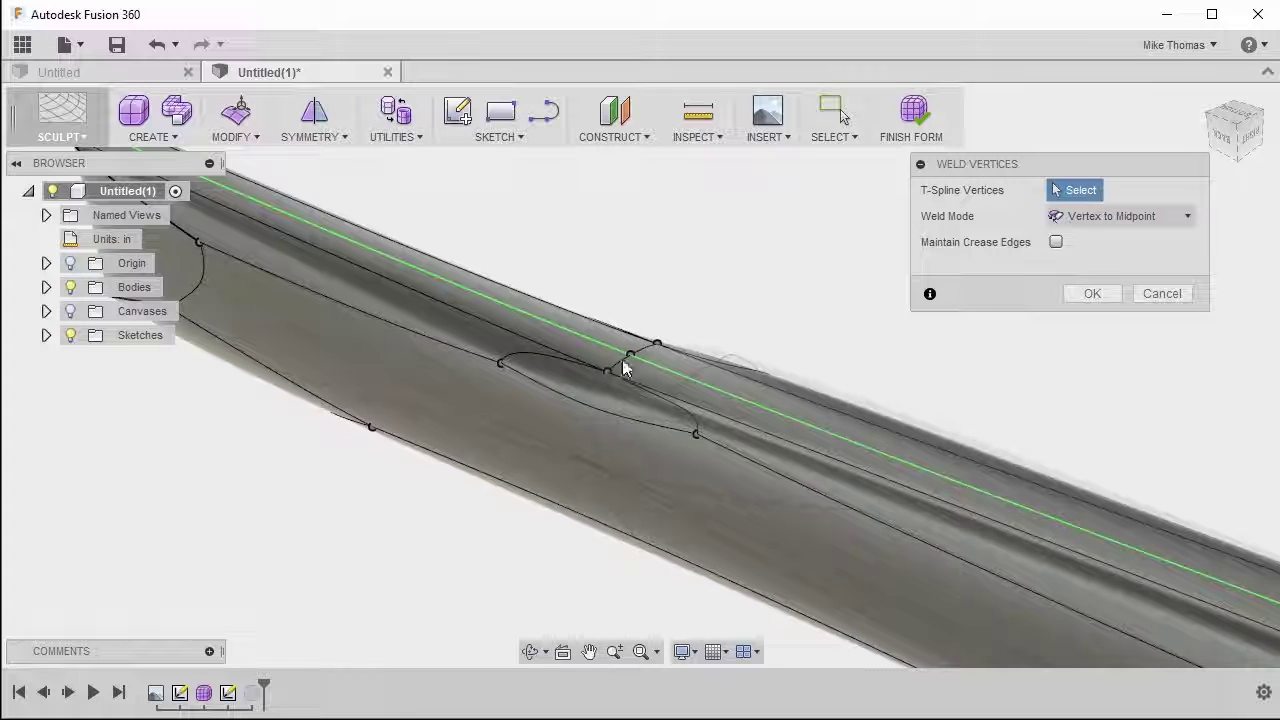
# Step: Weld another vertex pair at the neck and orbit to inspect the flattened bump
pyautogui.click(501, 363)
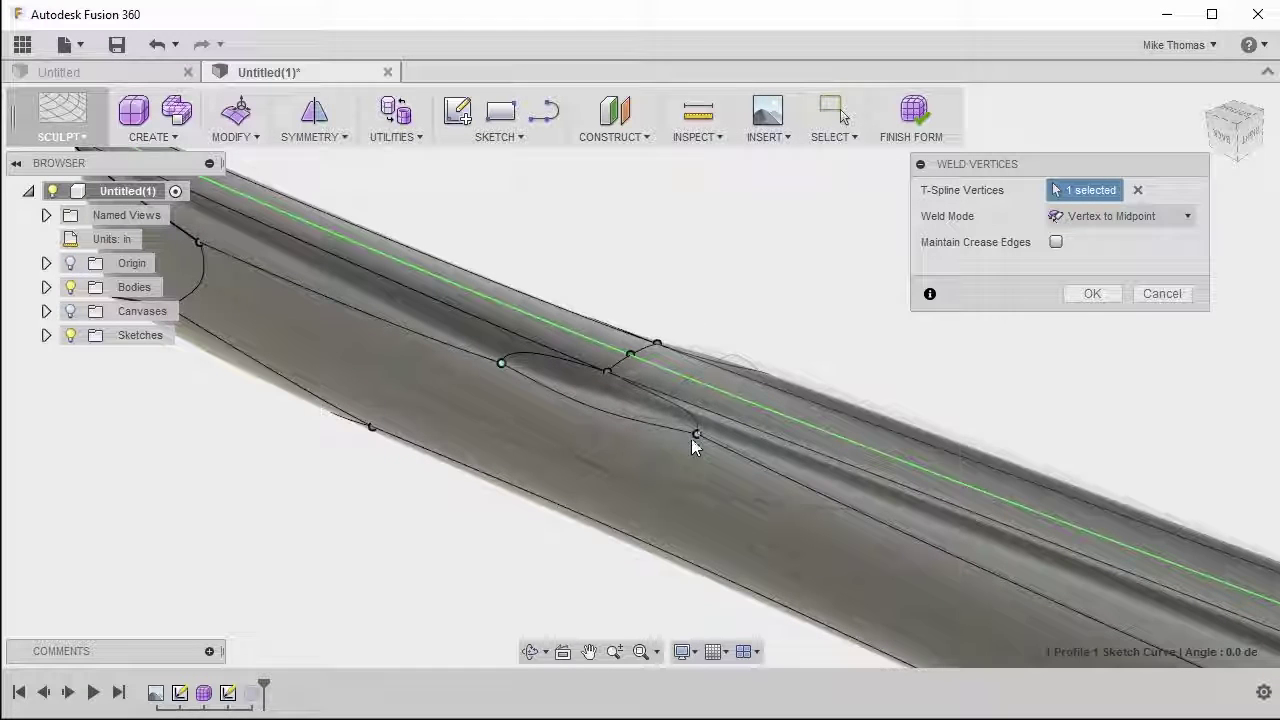
pyautogui.click(695, 436)
pyautogui.keyDown('shift'); pyautogui.moveTo(760, 290); pyautogui.dragTo(794, 337, button='middle'); pyautogui.keyUp('shift')
# Step: Switch Weld Mode to Weld to Tolerance and window-select the vertices at the left end
pyautogui.click(1137, 218)
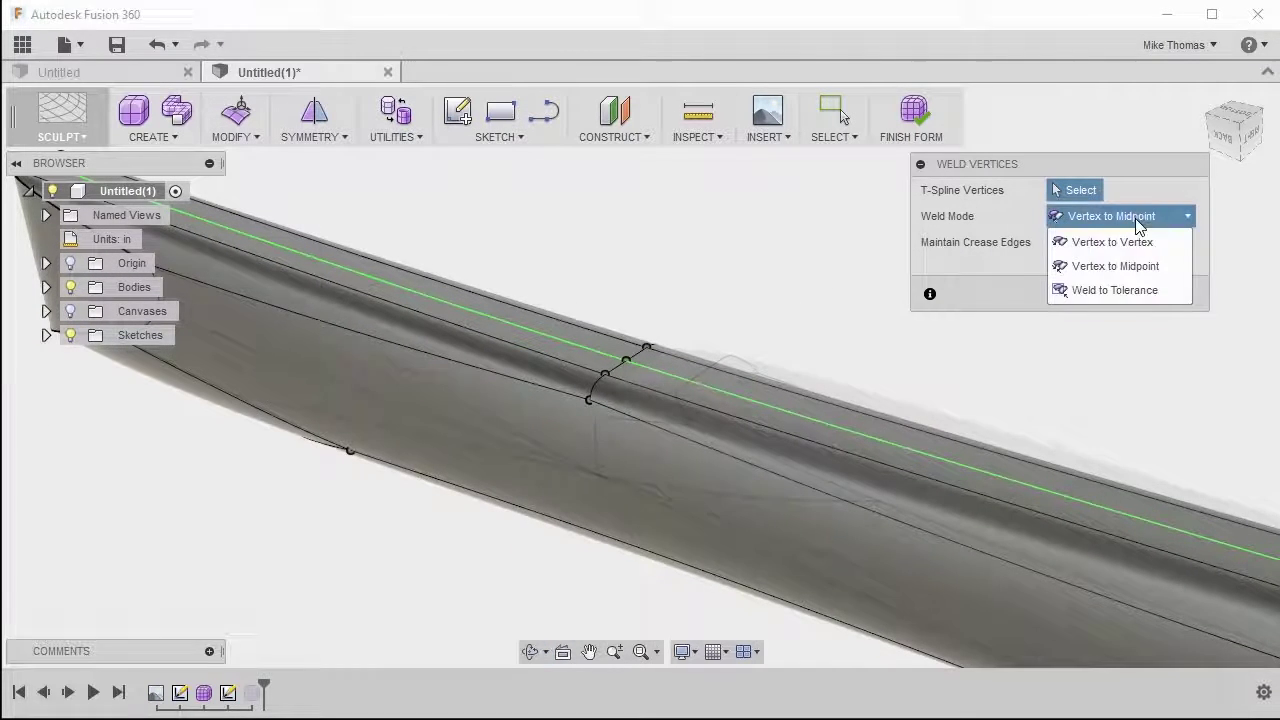
pyautogui.click(1125, 292)
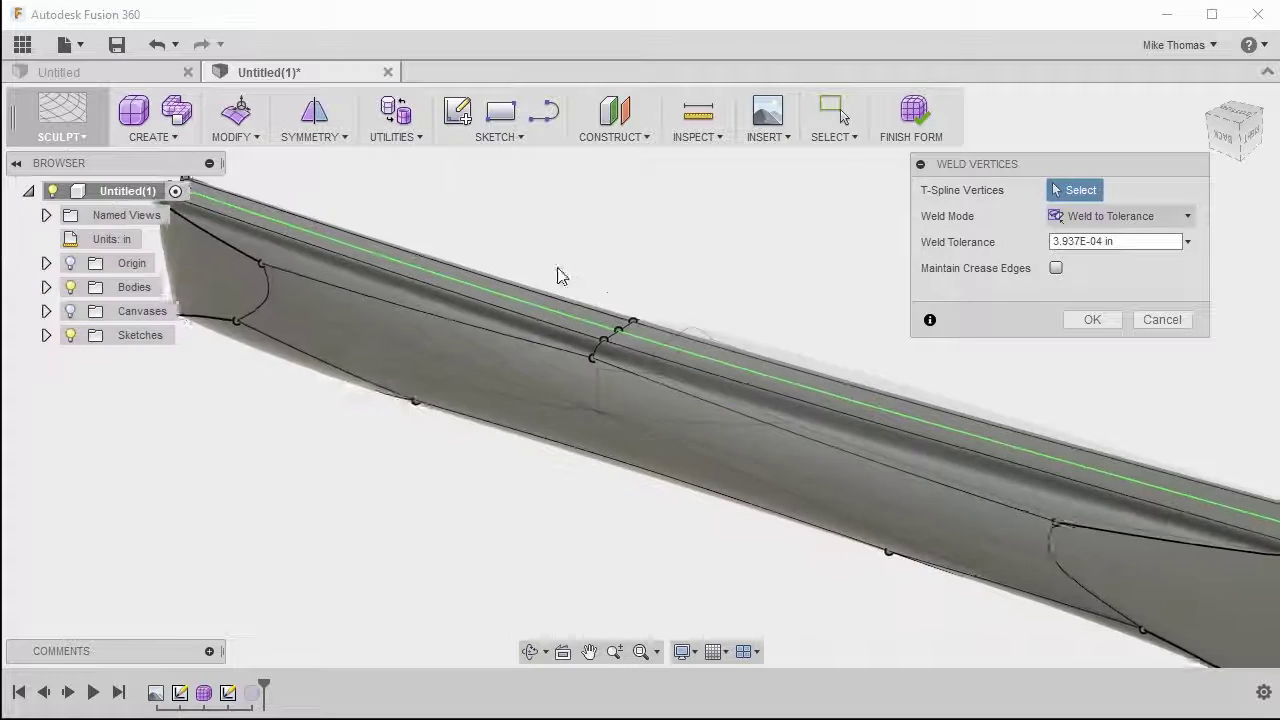
pyautogui.moveTo(557, 277); pyautogui.dragTo(820, 383, button='middle')
pyautogui.moveTo(325, 232); pyautogui.dragTo(558, 500)
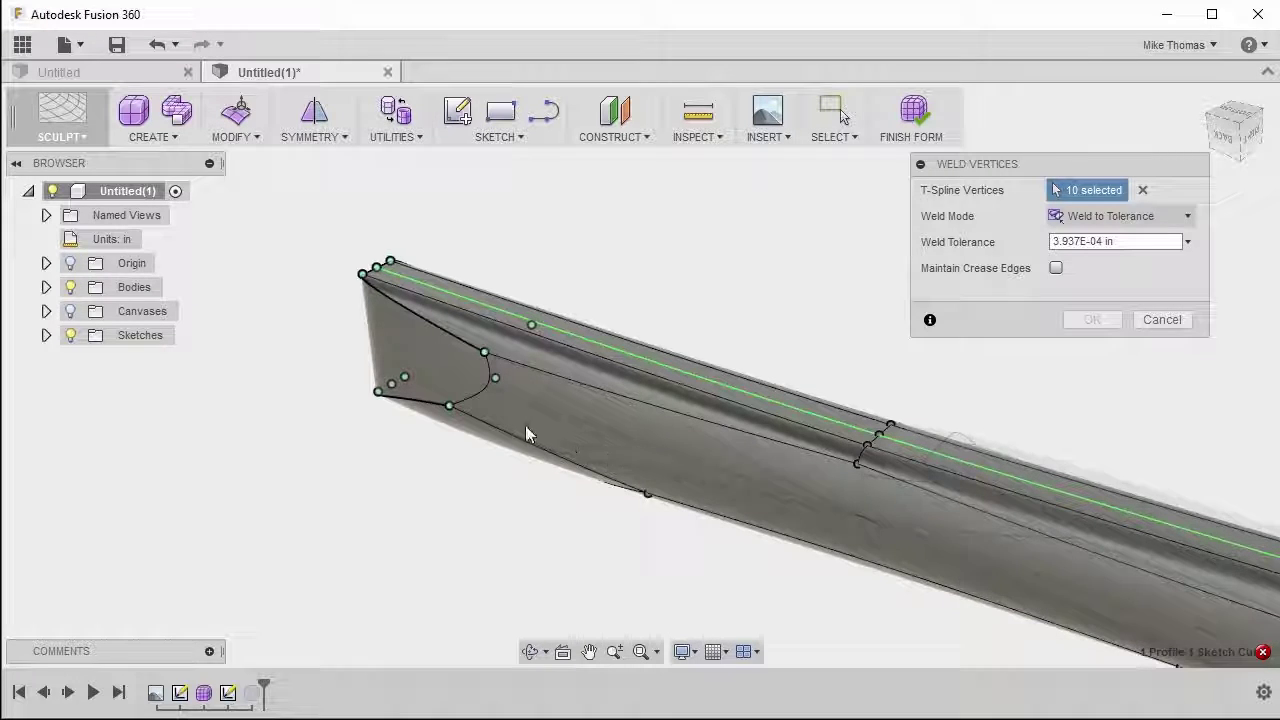
# Step: Clear the selection and window-select the three bottom-left corner vertices
pyautogui.keyDown('shift'); pyautogui.moveTo(525, 425); pyautogui.dragTo(667, 492, button='middle'); pyautogui.keyUp('shift')
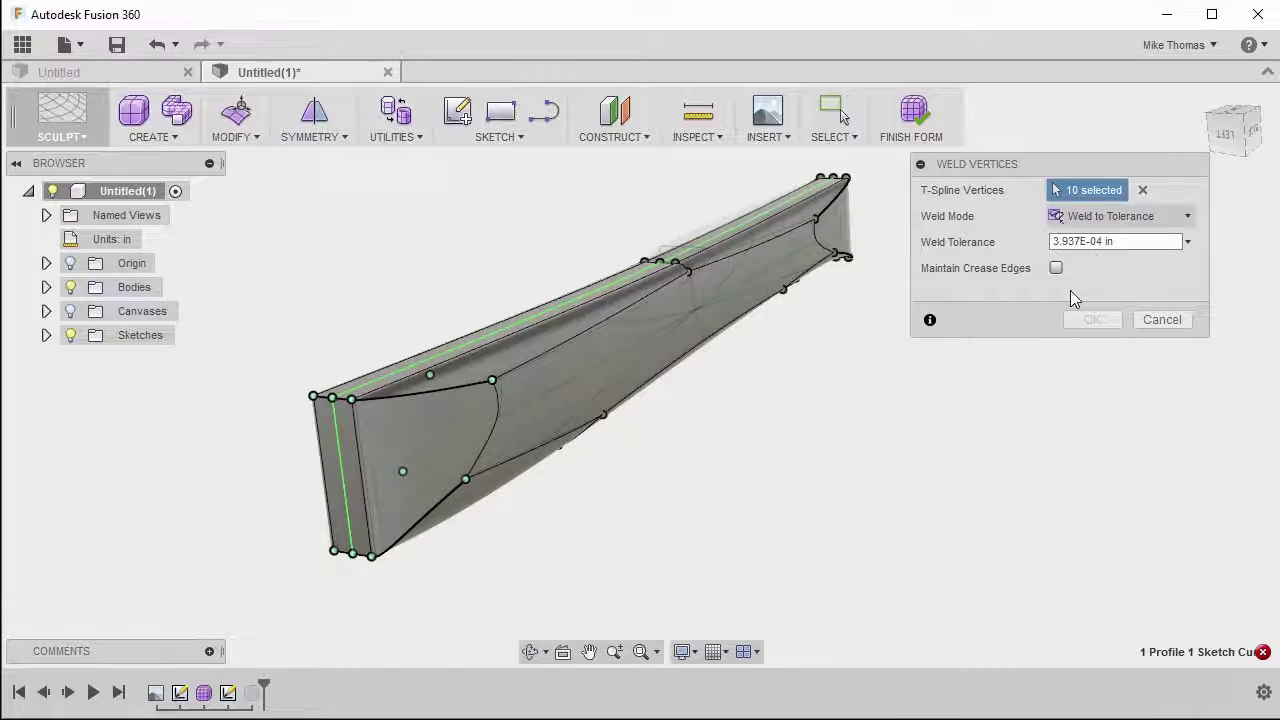
pyautogui.click(1140, 192)
pyautogui.moveTo(314, 525); pyautogui.dragTo(406, 591)
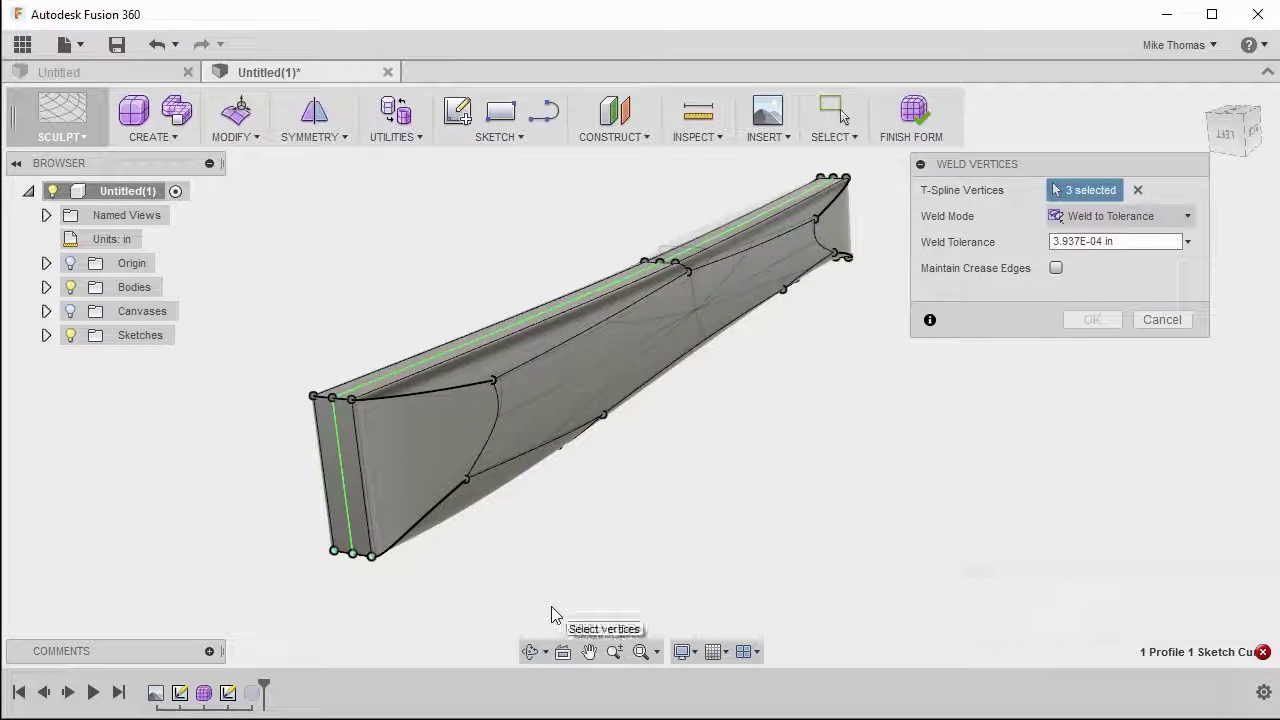
# Step: Set the weld tolerance to 2, weld the near-end vertices, then undo that weld
pyautogui.doubleClick(1115, 241)
pyautogui.write('3')
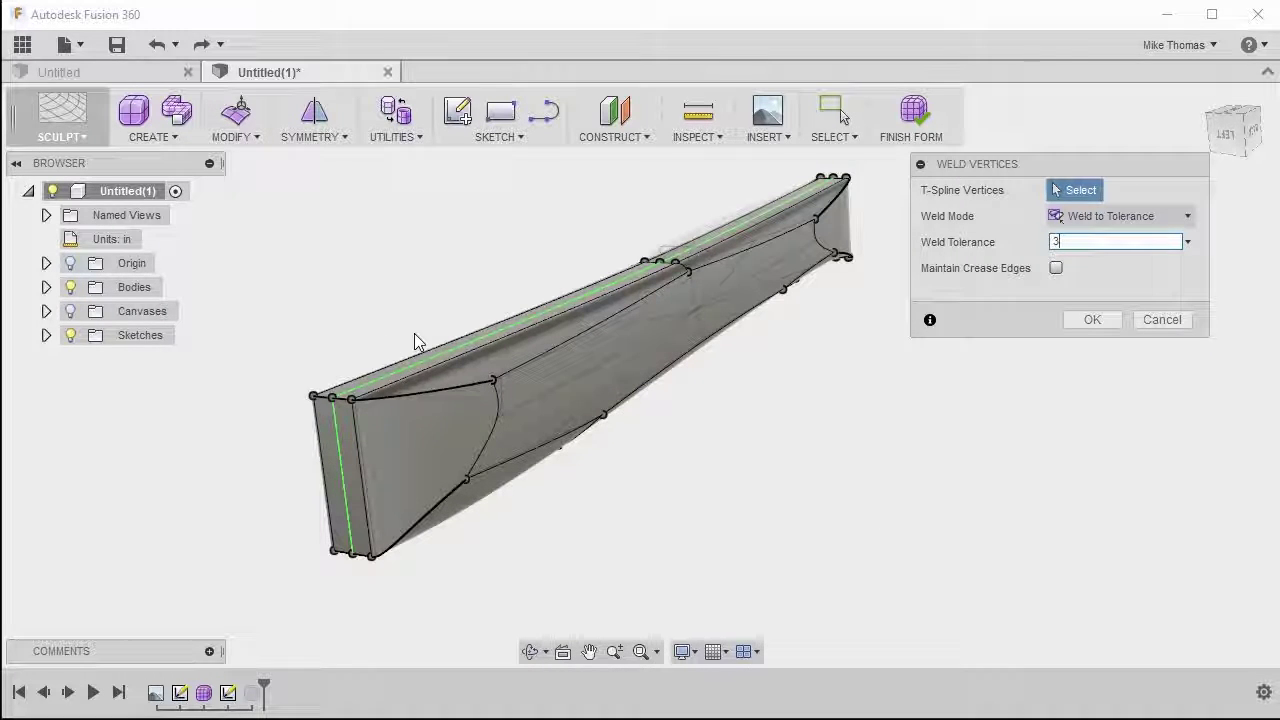
pyautogui.press('BackSpace')
pyautogui.write('1')
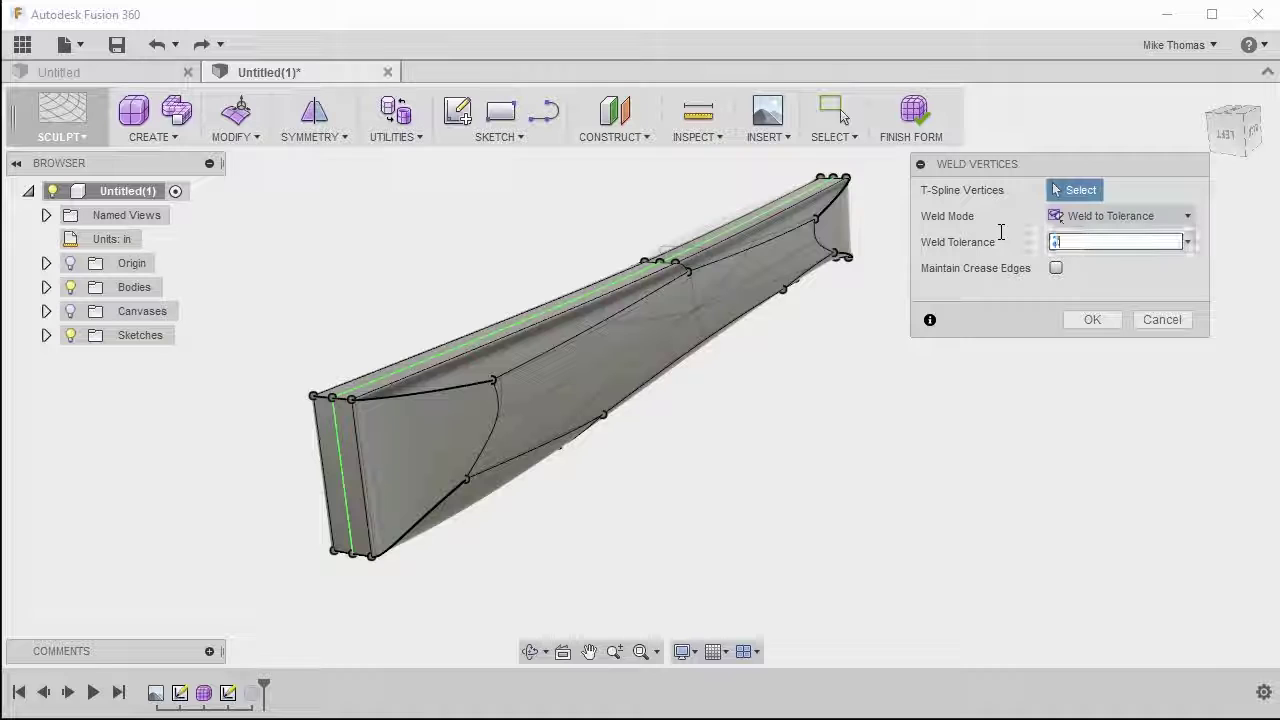
pyautogui.press('BackSpace')
pyautogui.write('2')
pyautogui.moveTo(270, 349); pyautogui.dragTo(406, 614)
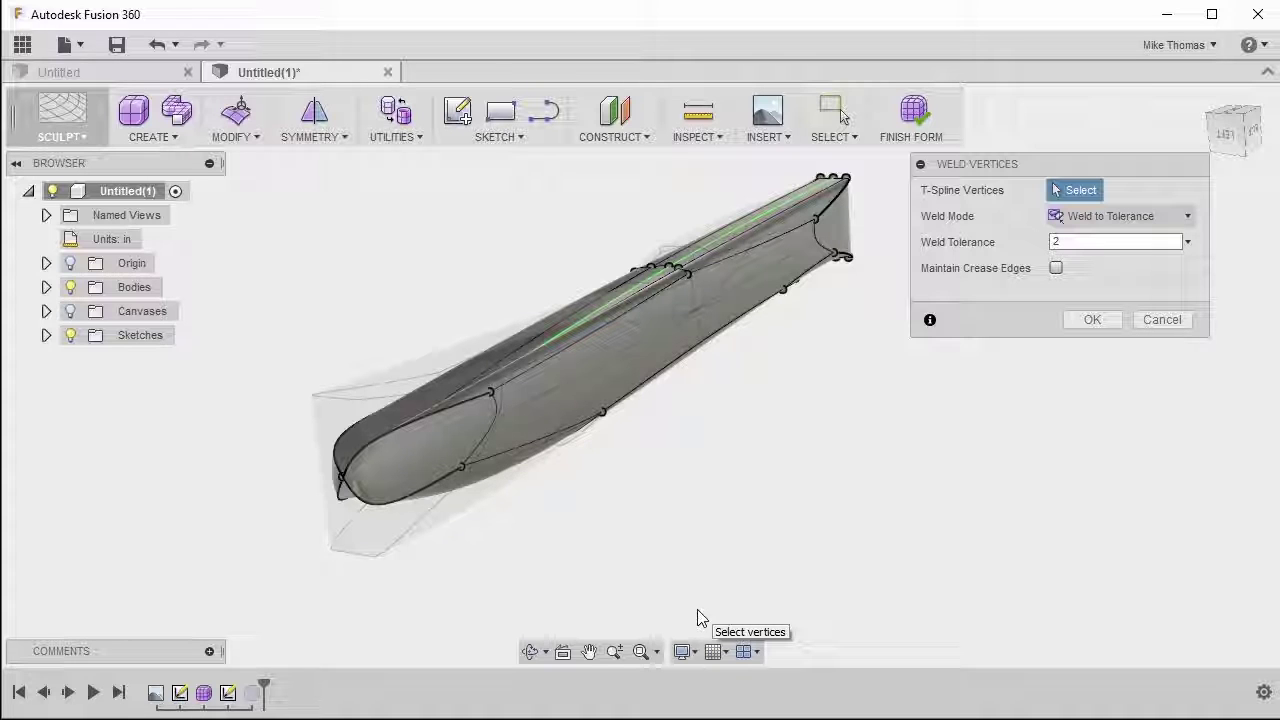
pyautogui.click(155, 44)
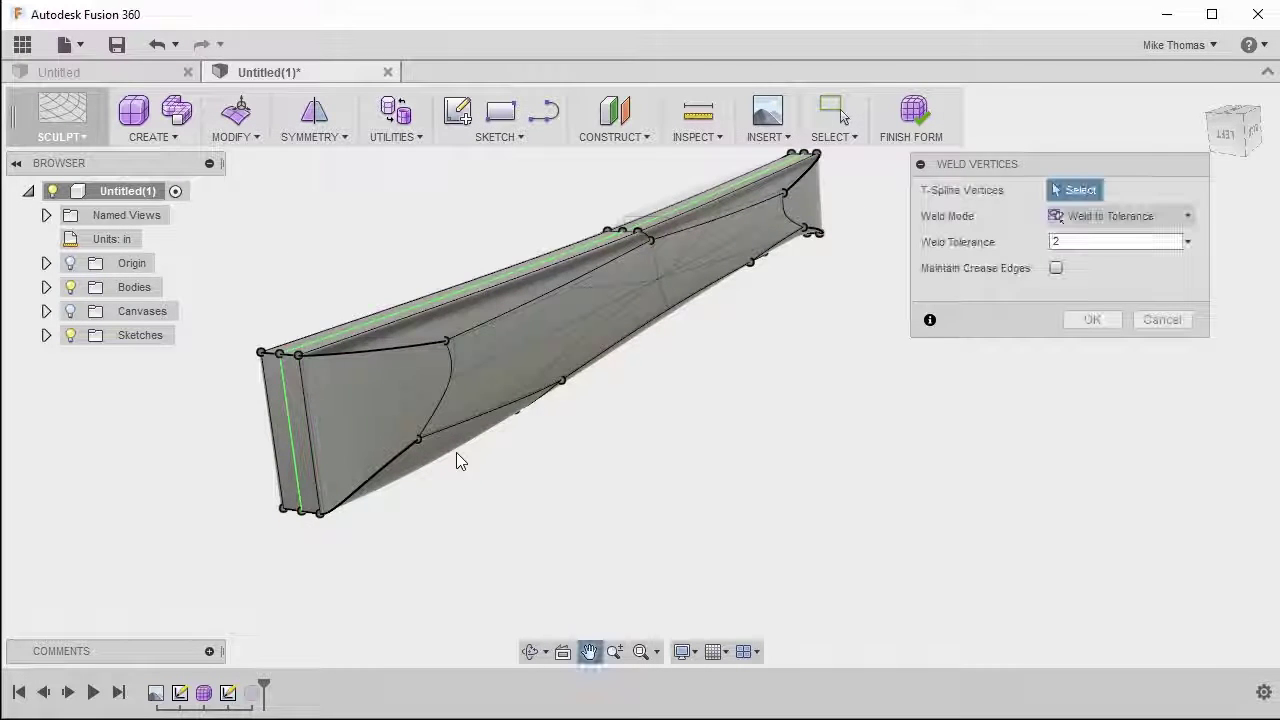
# Step: Orbit and zoom to a side view, then set Weld Mode back to Vertex to Midpoint
pyautogui.keyDown('shift'); pyautogui.moveTo(571, 480); pyautogui.dragTo(395, 435, button='middle'); pyautogui.keyUp('shift')
pyautogui.scroll(10, 300, 385)
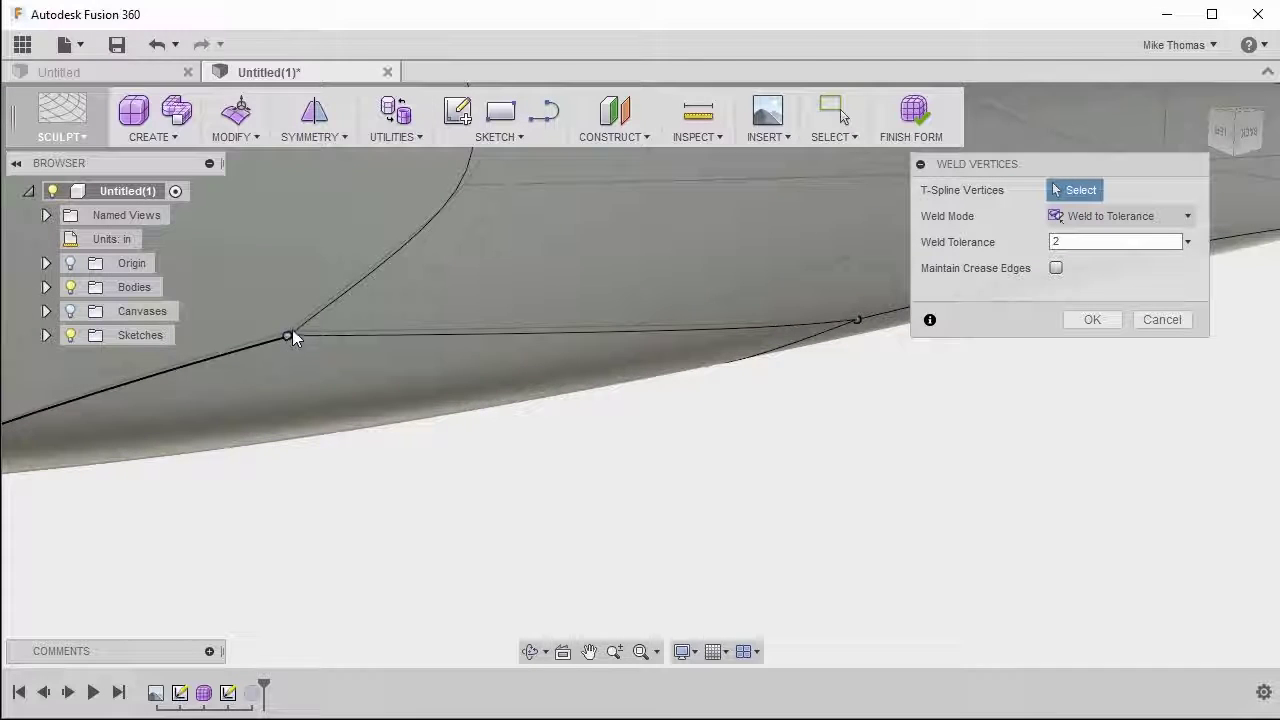
pyautogui.scroll(-3, 328, 373)
pyautogui.scroll(-2, 329, 376)
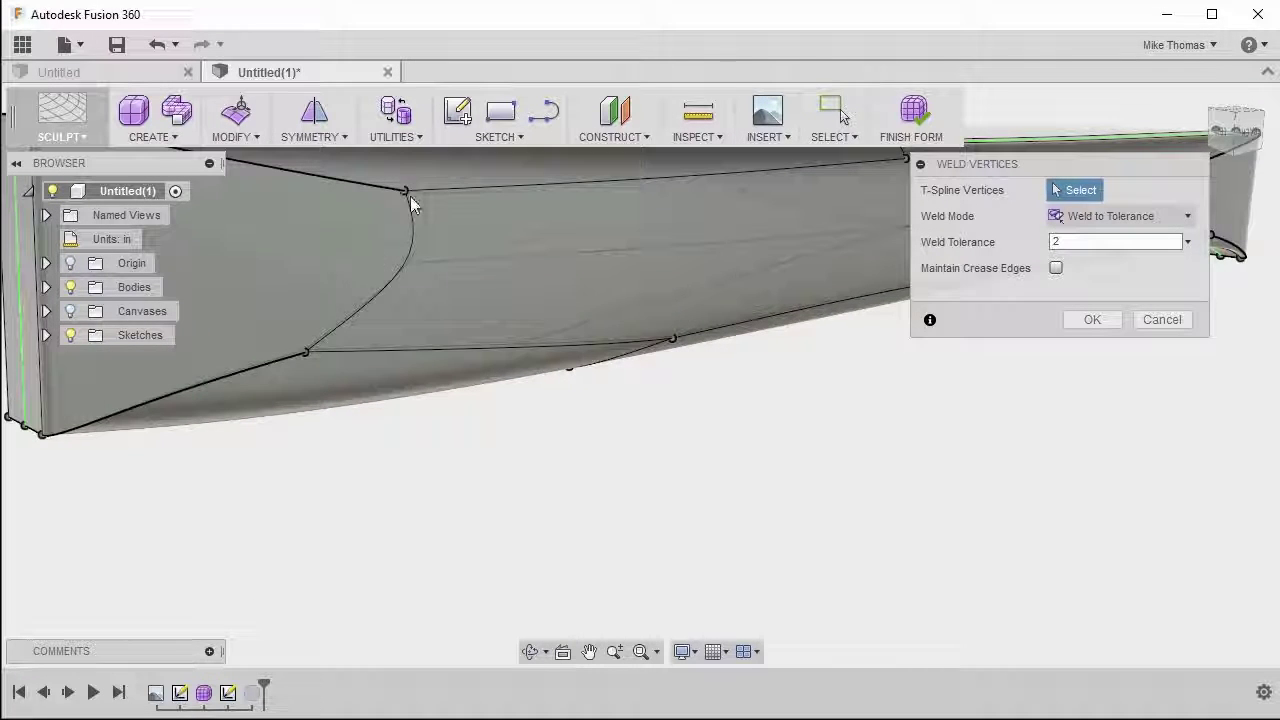
pyautogui.click(1121, 218)
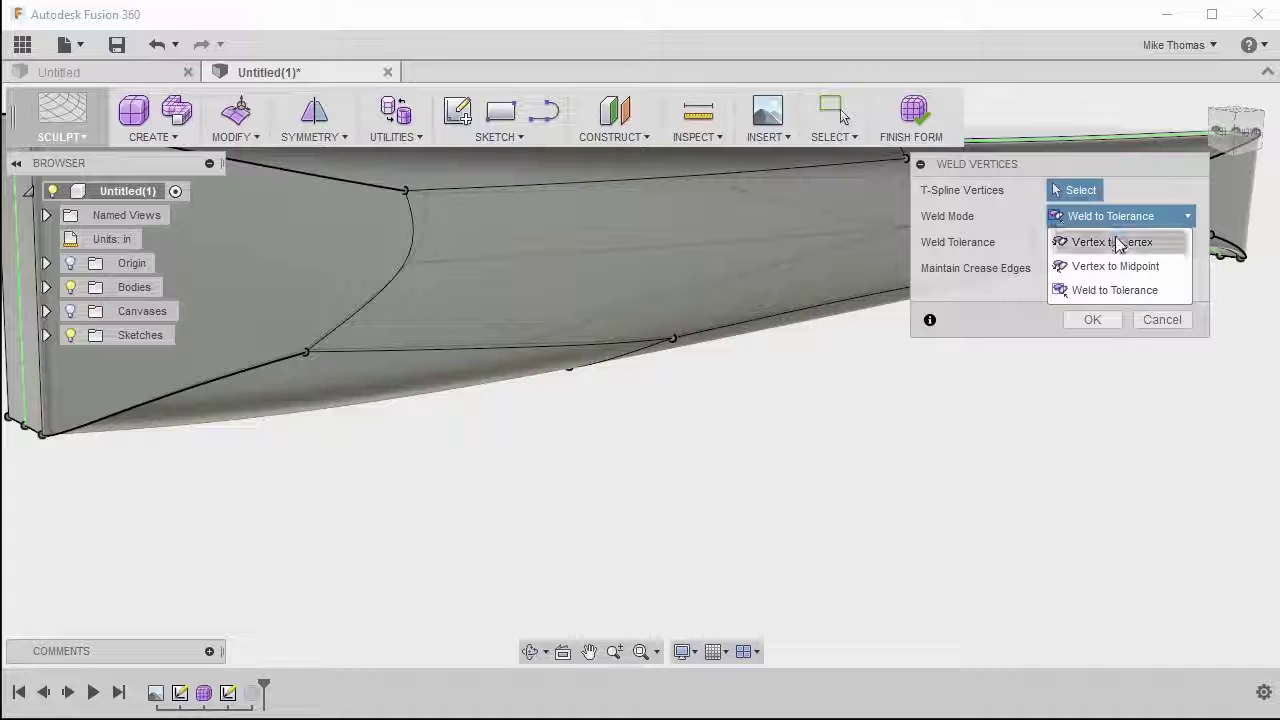
pyautogui.click(1112, 266)
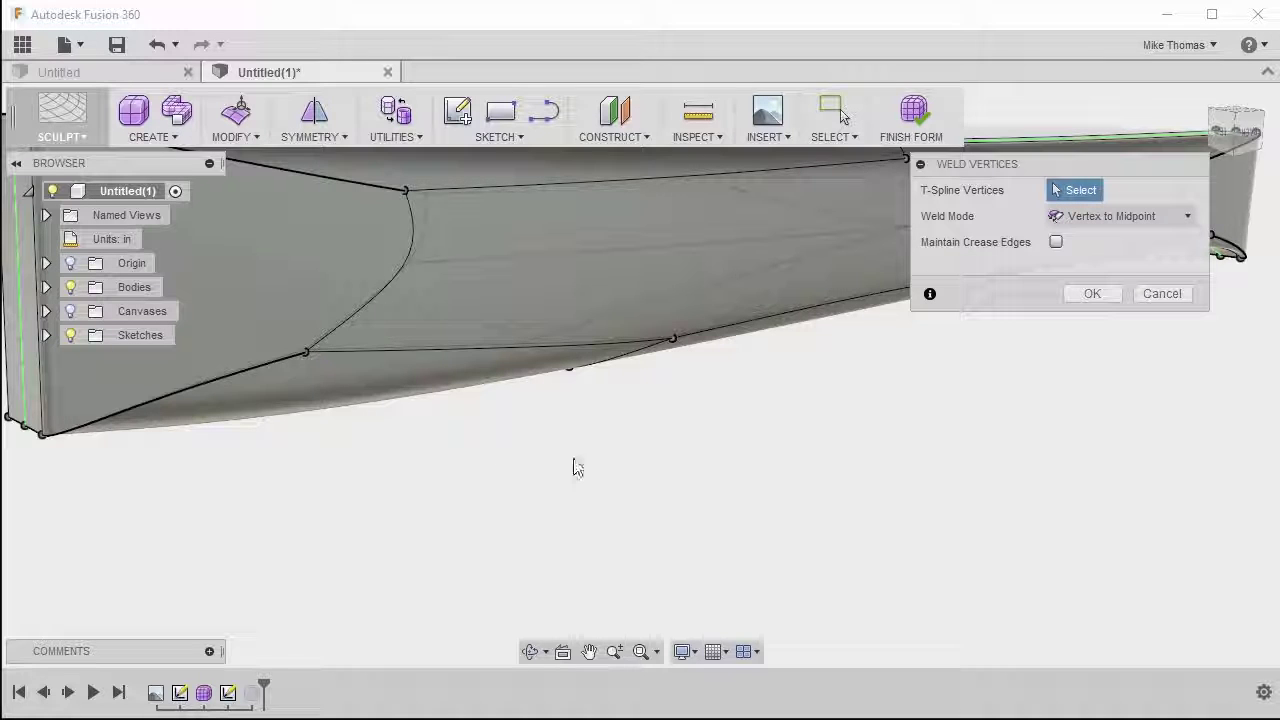
# Step: Weld a pair of vertices at their midpoint and orbit round to the back view
pyautogui.click(307, 353)
pyautogui.click(446, 389)
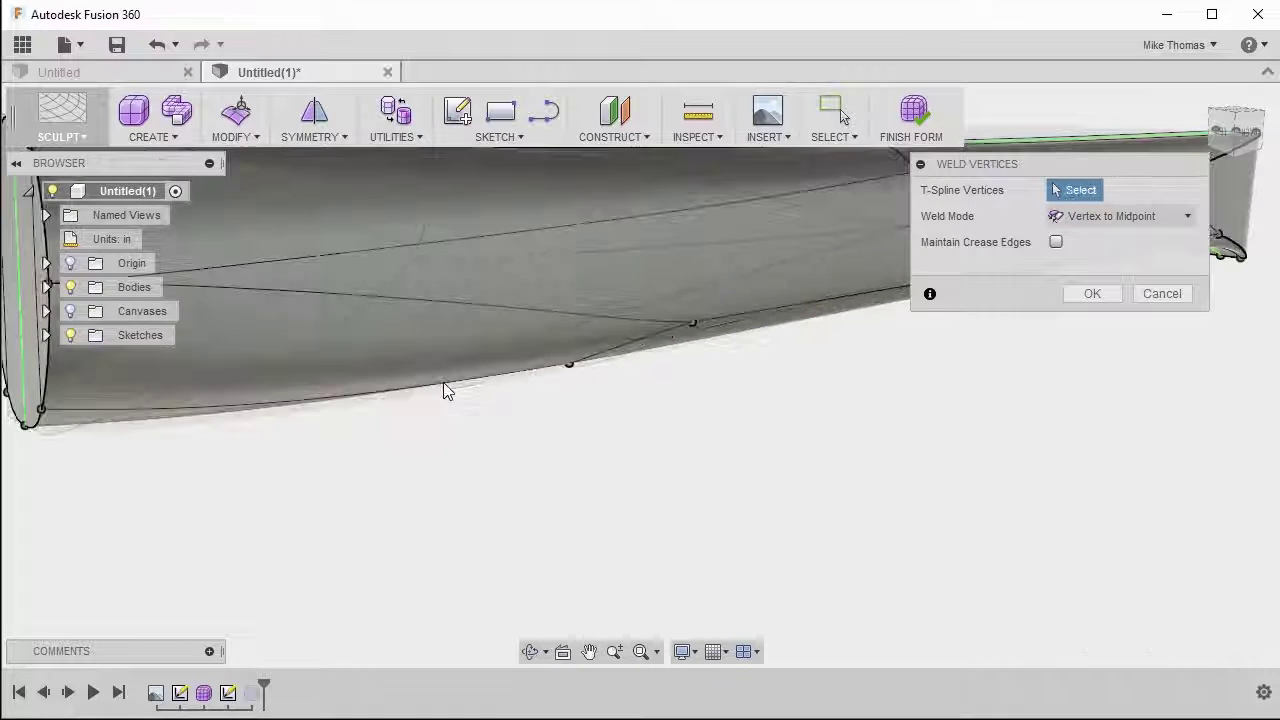
pyautogui.scroll(-3, 441, 393)
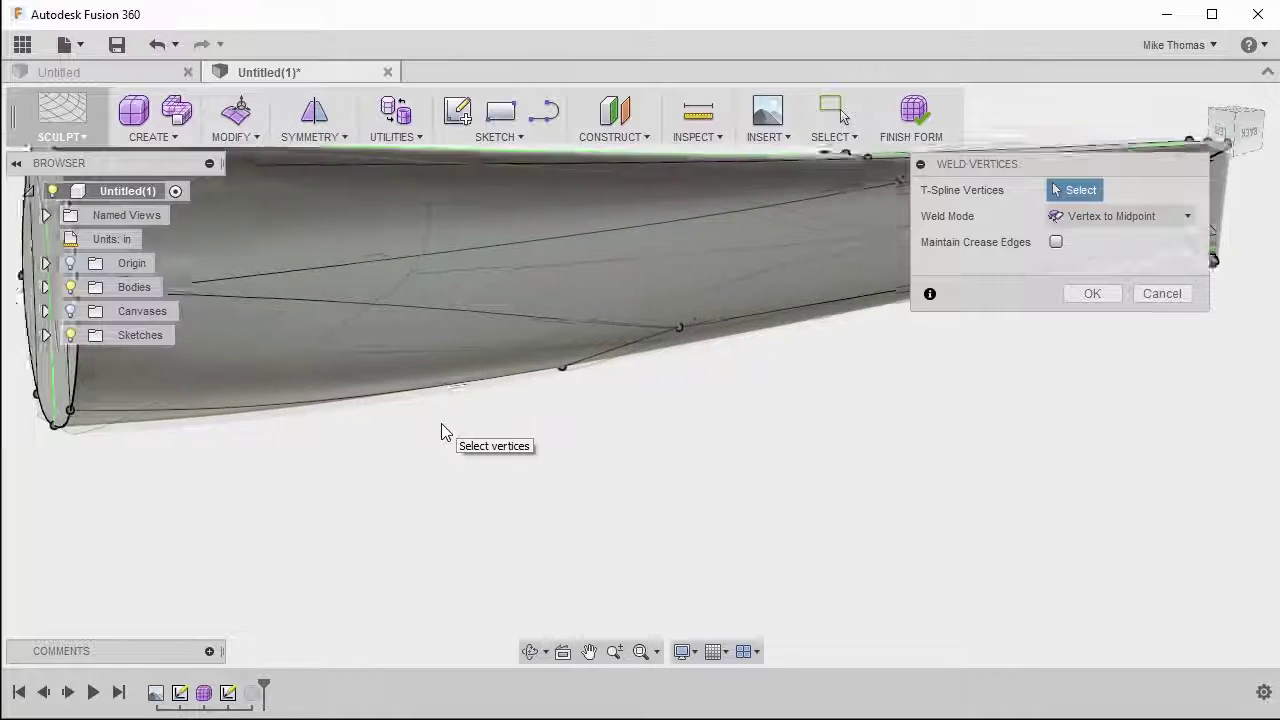
pyautogui.keyDown('shift'); pyautogui.moveTo(429, 450); pyautogui.dragTo(397, 454, button='middle'); pyautogui.keyUp('shift')
pyautogui.keyDown('shift'); pyautogui.moveTo(621, 481); pyautogui.dragTo(566, 517, button='middle'); pyautogui.keyUp('shift')
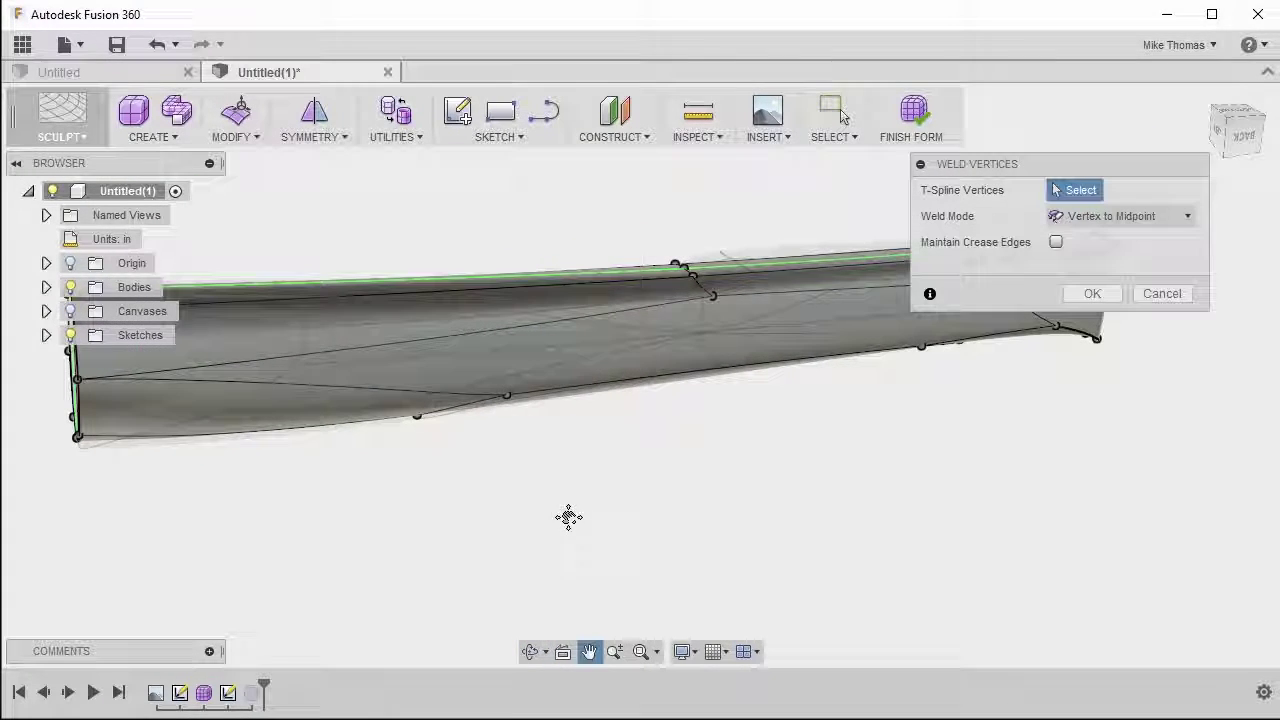